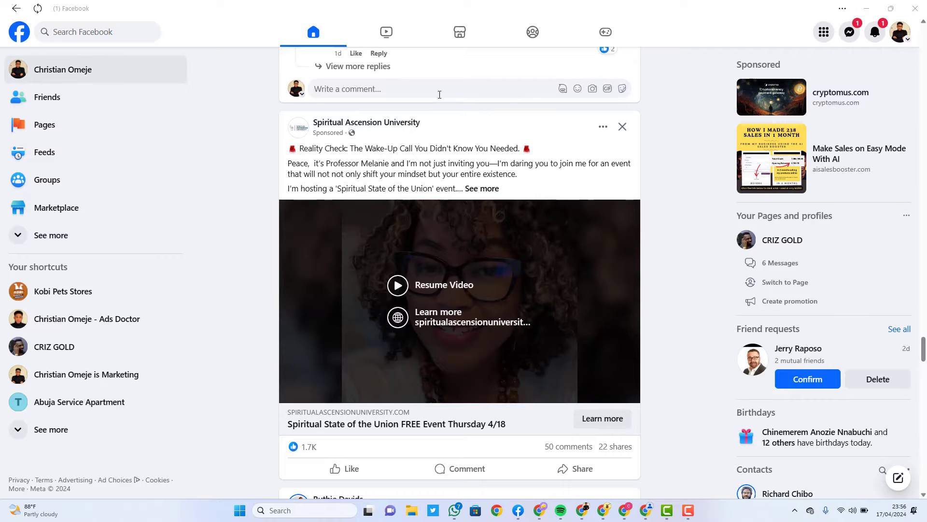
Step: Switch from the personal profile to the Ads Doctor business Page via See all profiles
click(900, 32)
click(814, 164)
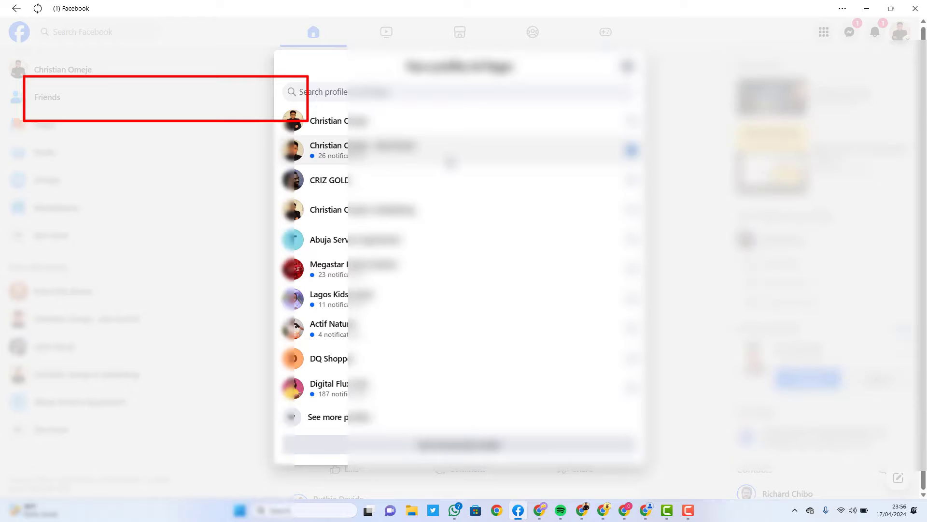
click(450, 162)
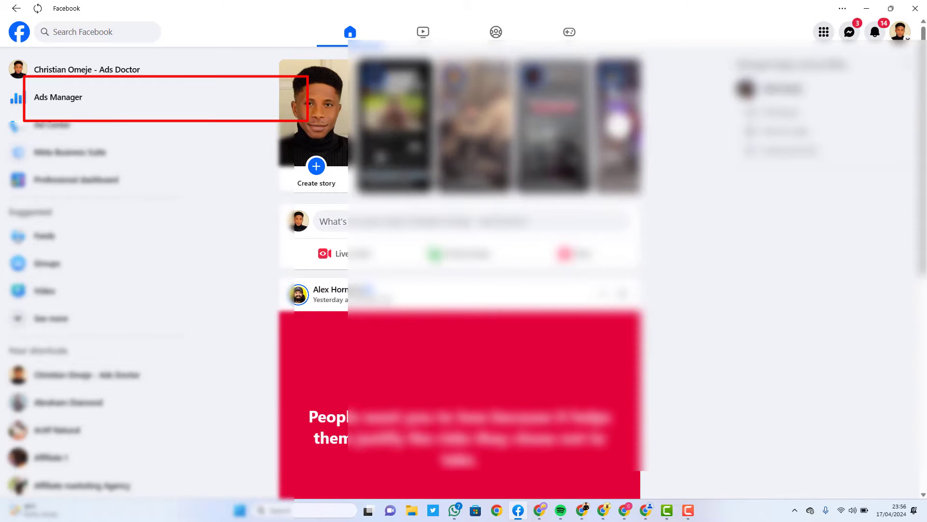
scroll(459, 270, down, 5)
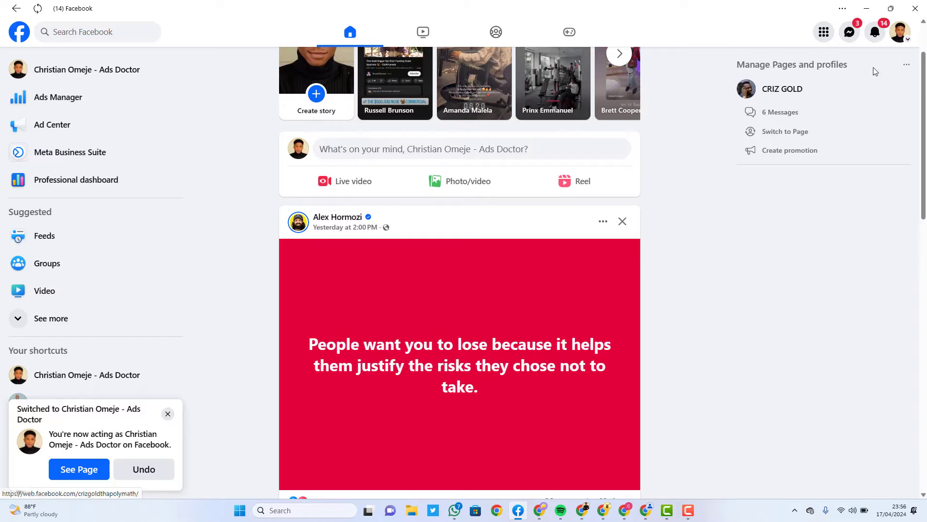
click(901, 34)
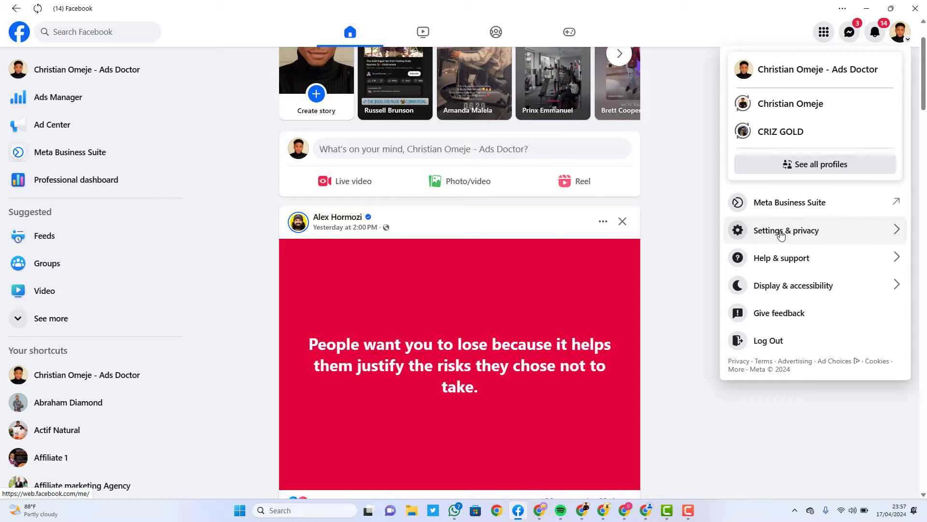
Step: Open the Page's Settings & privacy > Settings and scroll the sidebar down to Permissions
click(781, 235)
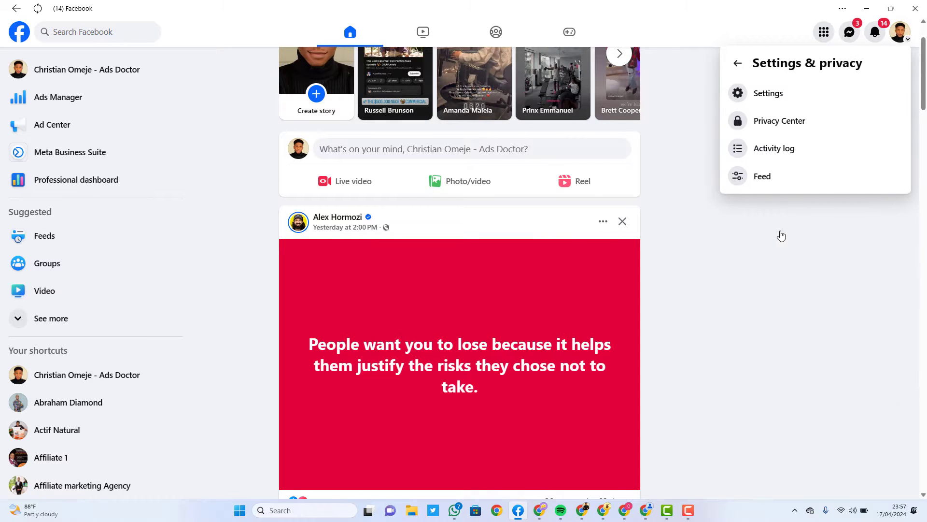
click(776, 105)
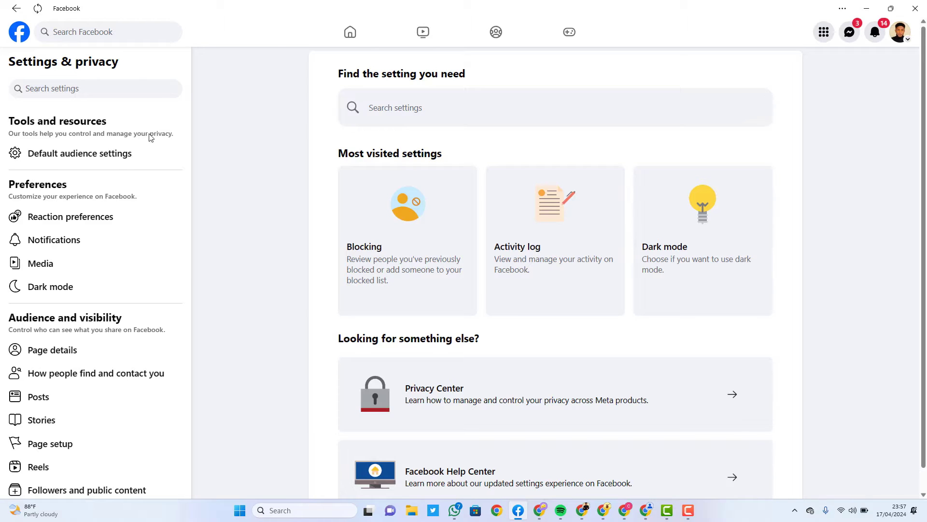
scroll(69, 153, down, 2)
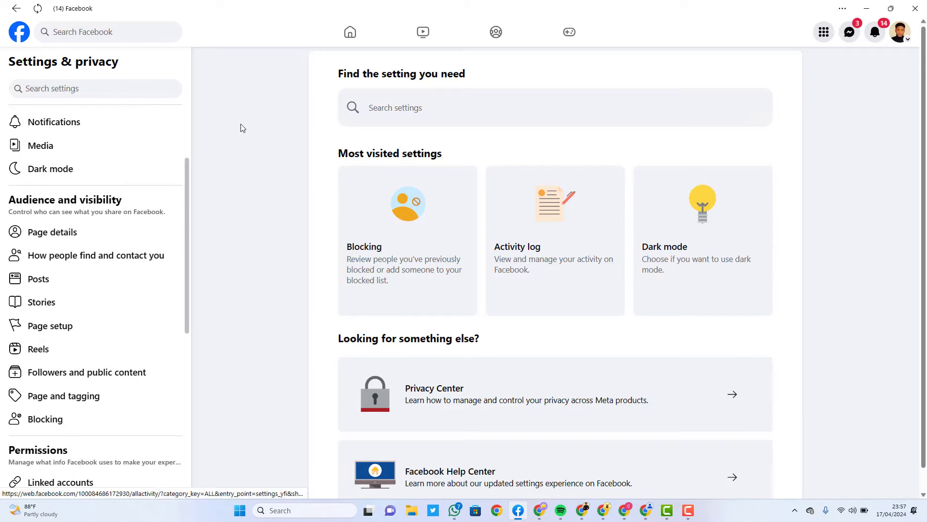
scroll(48, 179, up, 3)
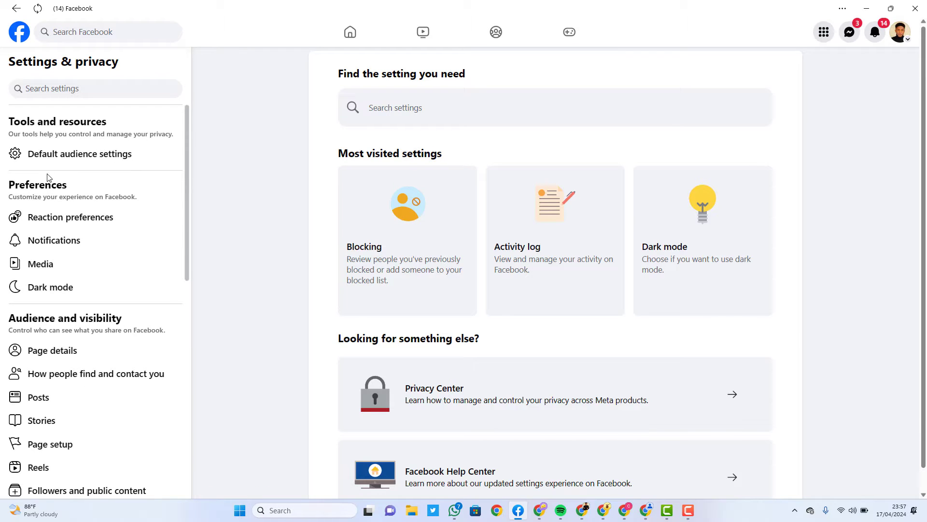
scroll(61, 170, down, 3)
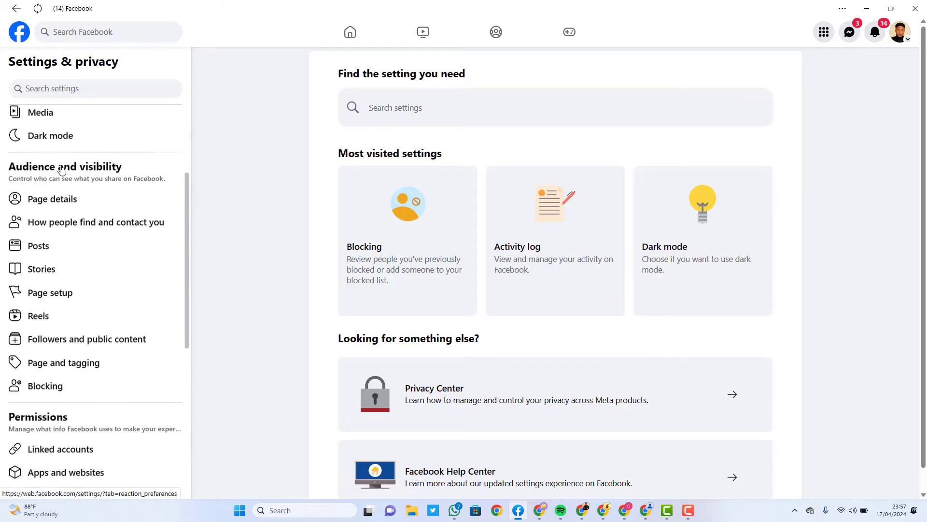
scroll(62, 170, down, 5)
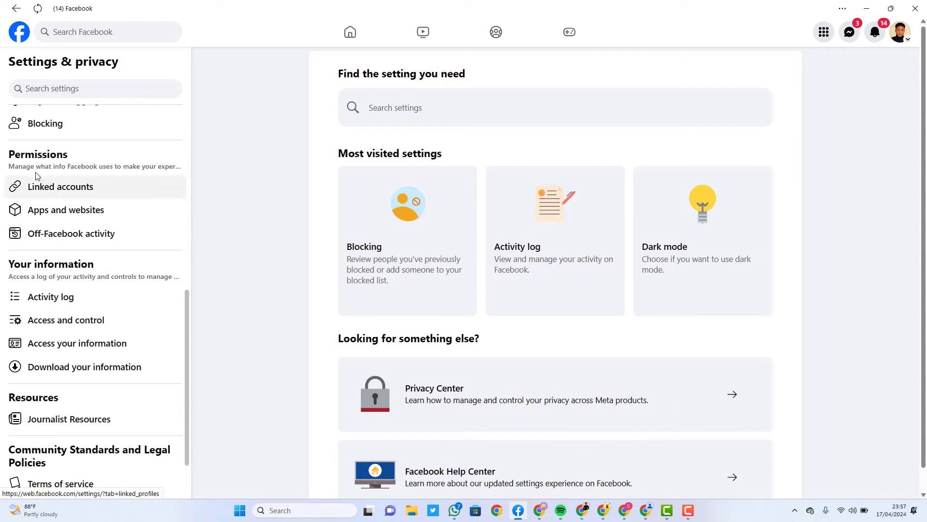
drag(71, 158, 8, 155)
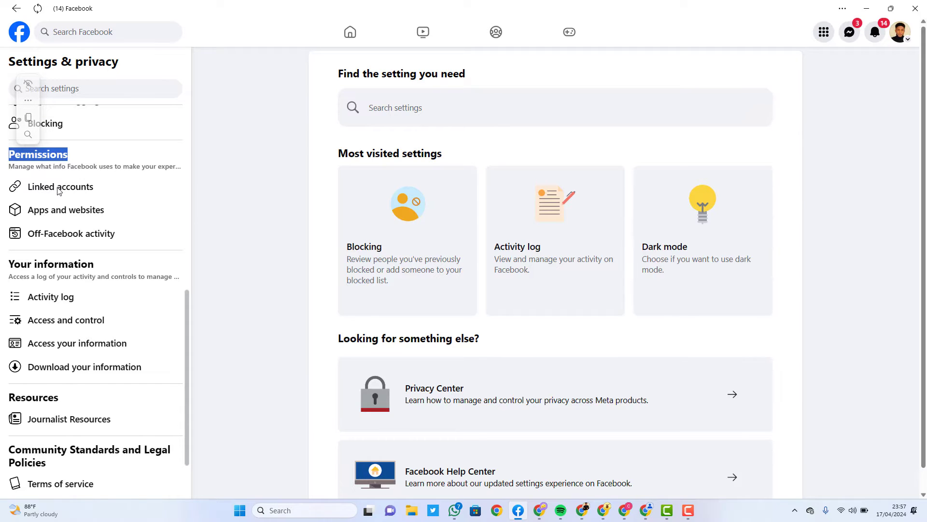
Step: Under Permissions, open Linked accounts and view the WhatsApp connection details
click(58, 190)
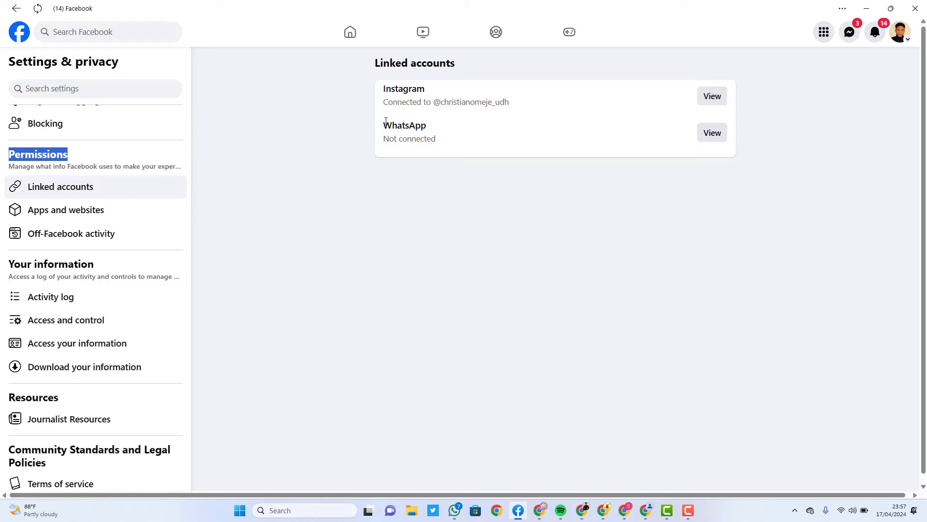
drag(425, 91, 379, 91)
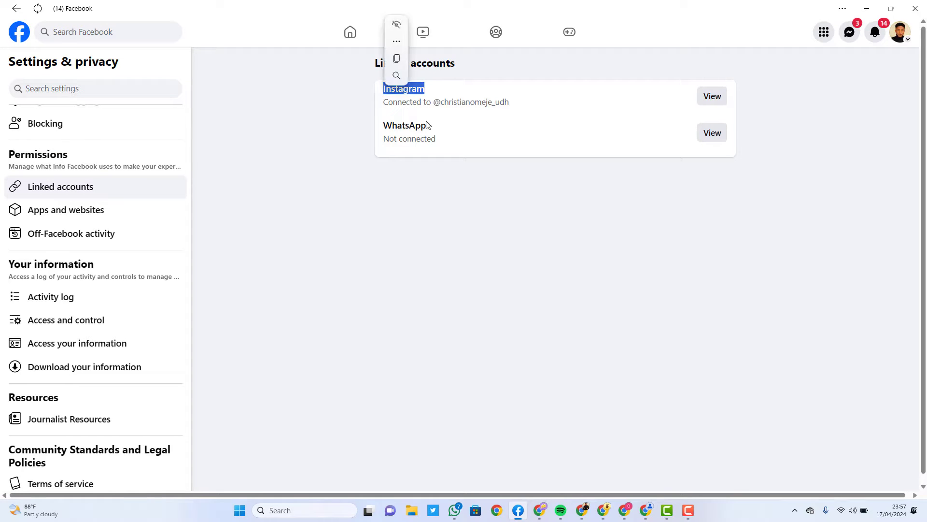
drag(432, 134, 370, 129)
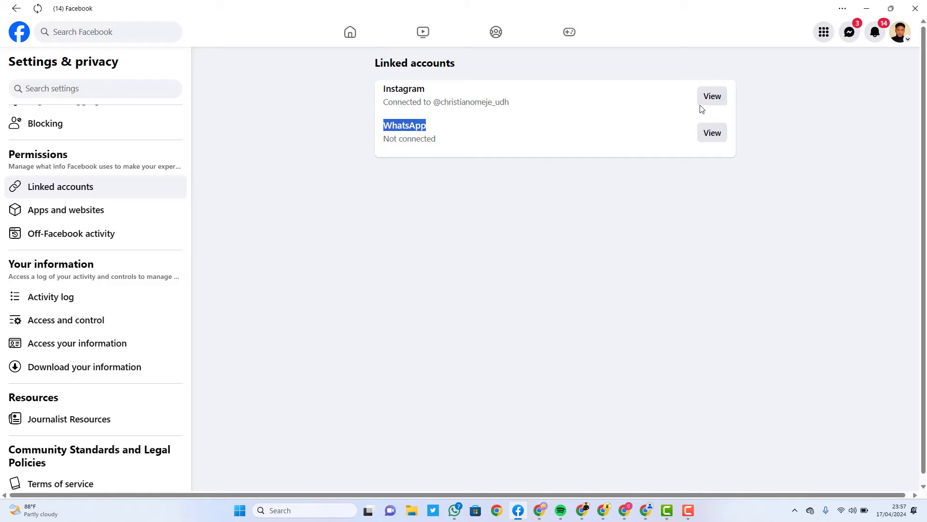
click(437, 129)
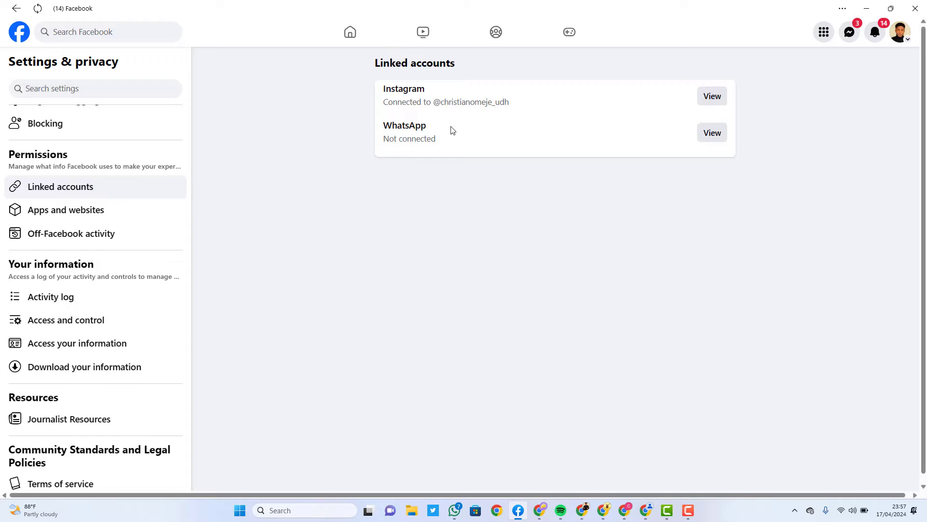
click(707, 139)
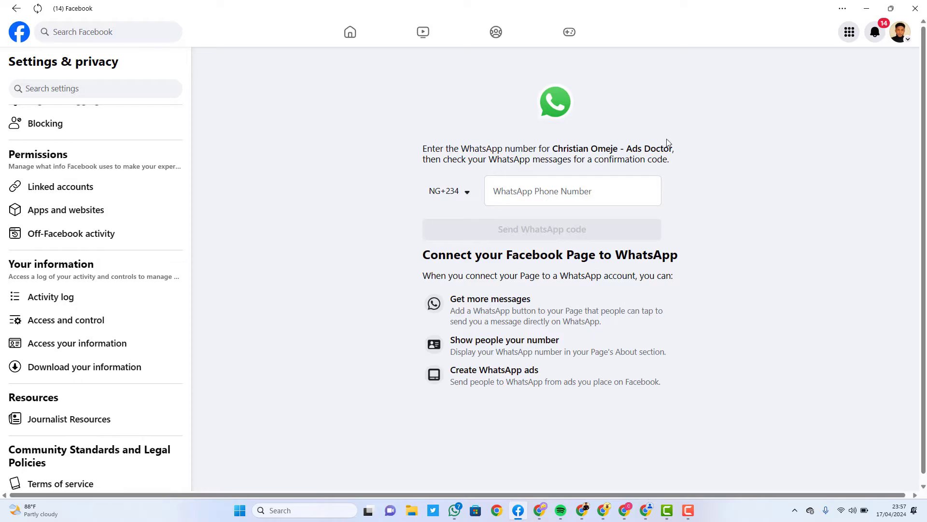
Step: Fill in the saved WhatsApp phone number and send the WhatsApp confirmation code
click(519, 192)
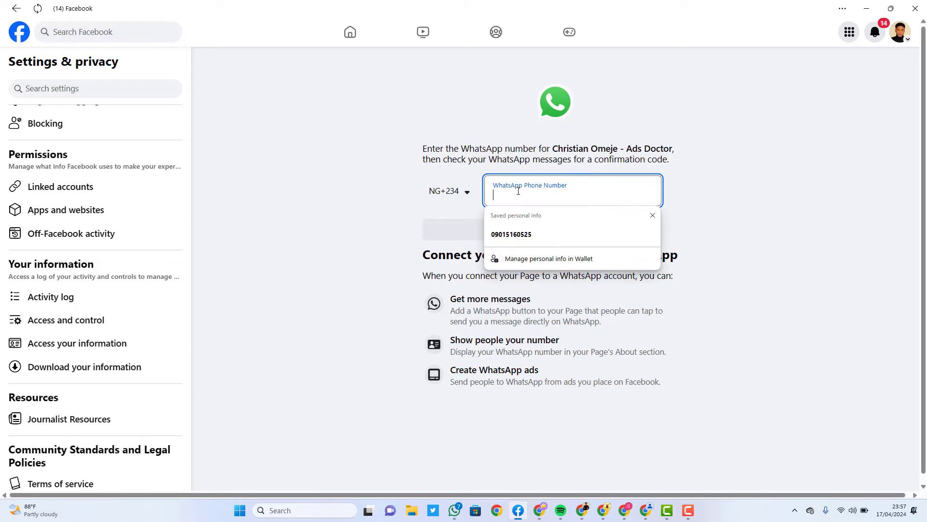
click(534, 238)
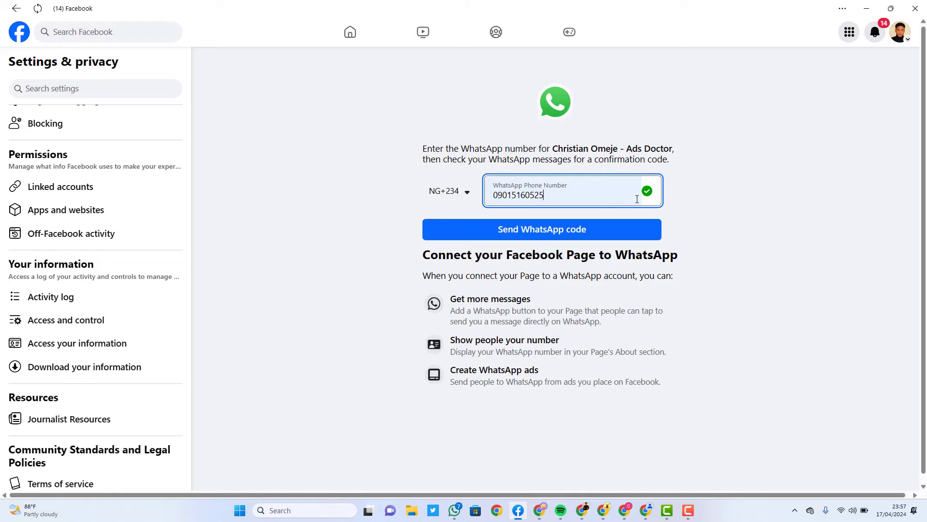
click(515, 238)
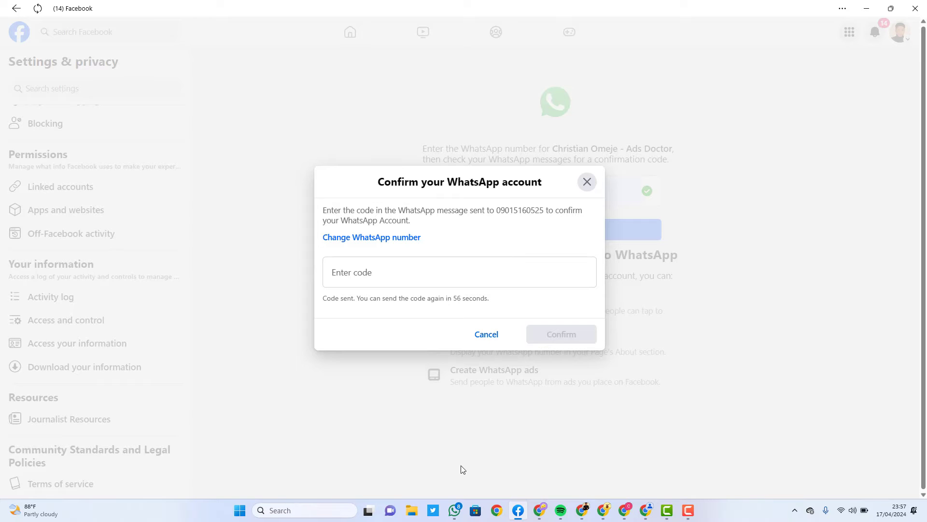
Step: Copy the confirmation code from WhatsApp's Facebook Business chat, then minimize WhatsApp
click(456, 507)
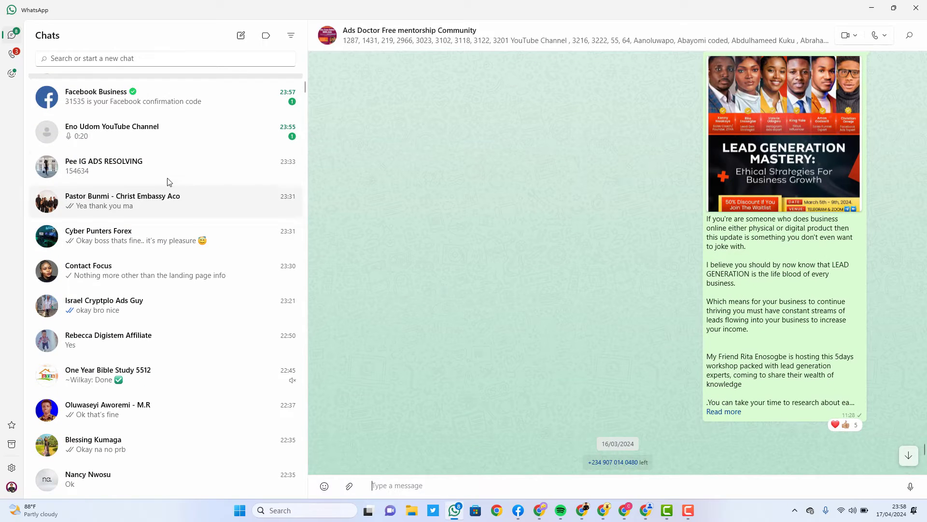
click(100, 100)
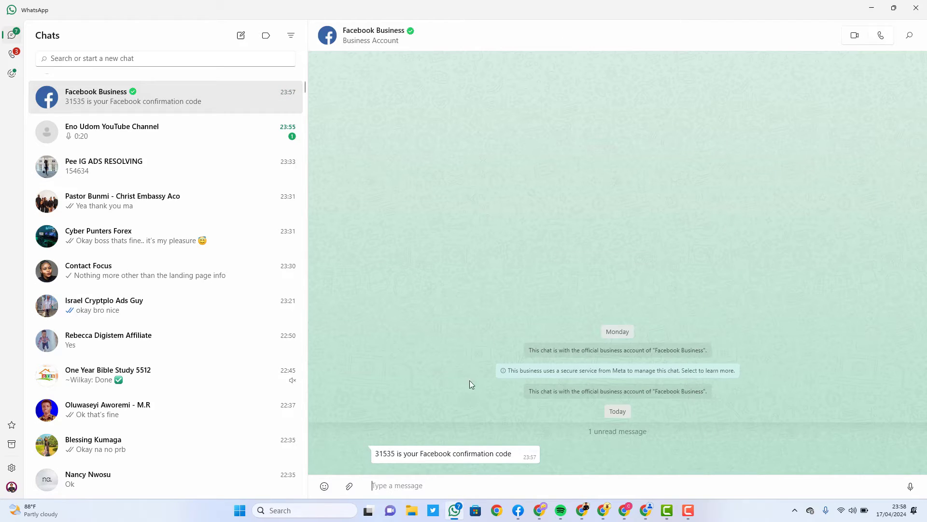
drag(396, 453, 376, 451)
right_click(386, 453)
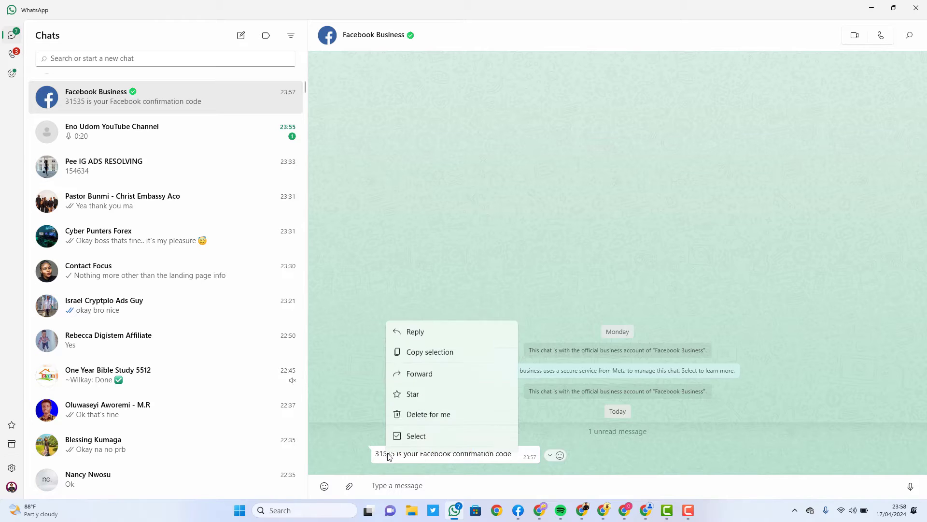
click(425, 333)
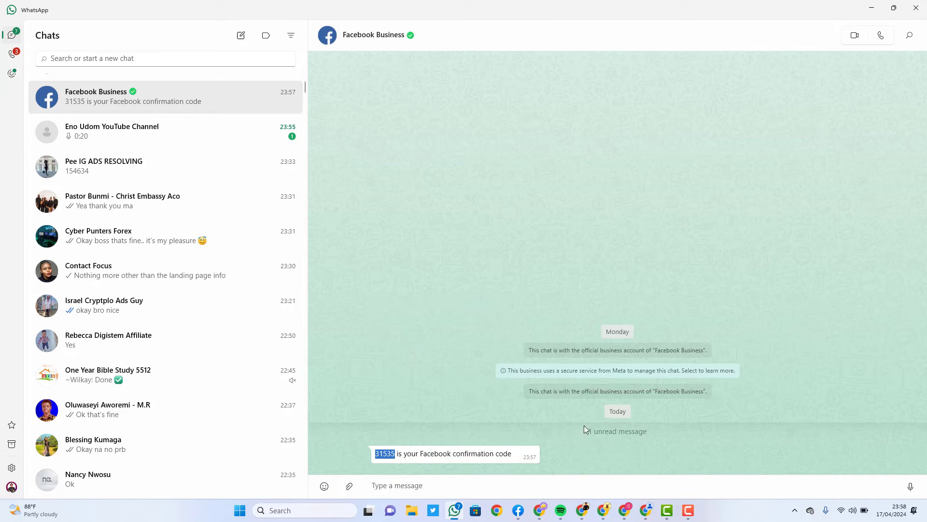
click(456, 512)
Step: Paste the copied confirmation code and confirm it to link the WhatsApp account
click(465, 273)
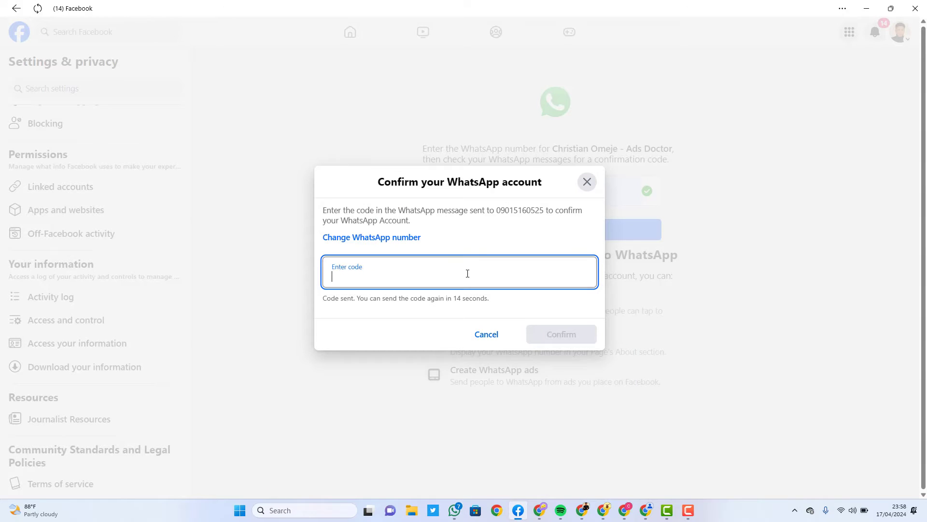
key(ctrl+v)
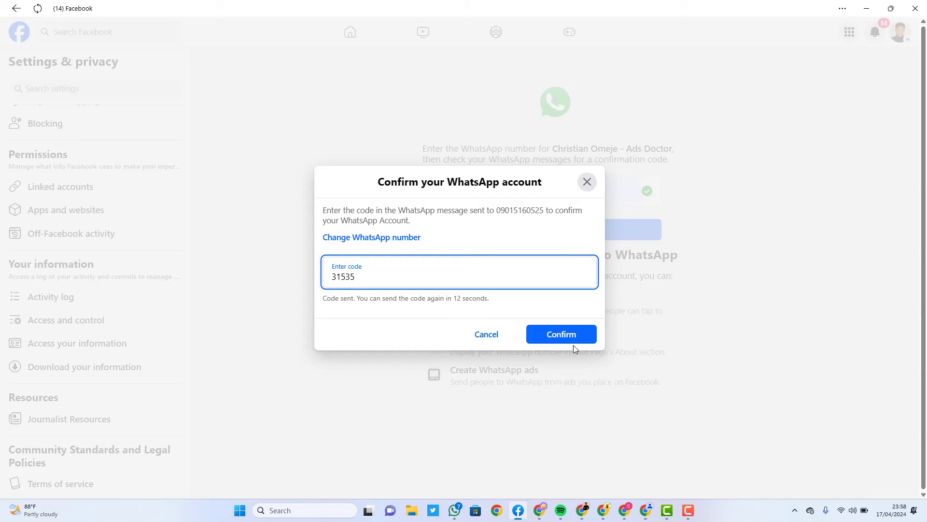
click(565, 333)
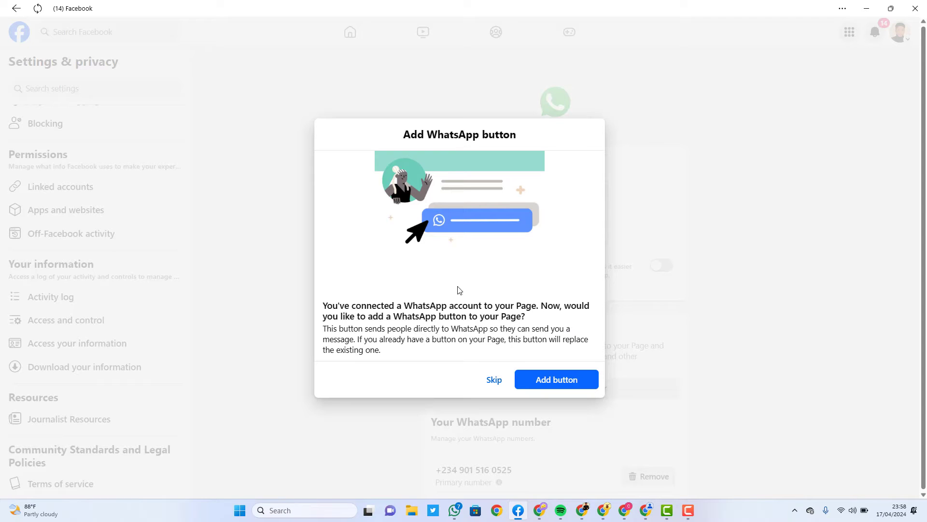
Step: Skip adding a WhatsApp button and creating a WhatsApp post for the Page
click(545, 386)
click(494, 381)
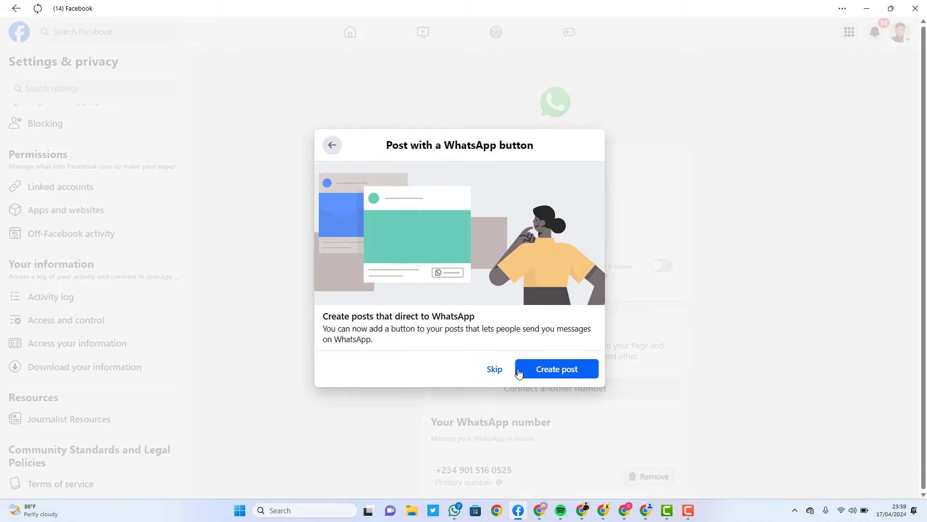
click(494, 369)
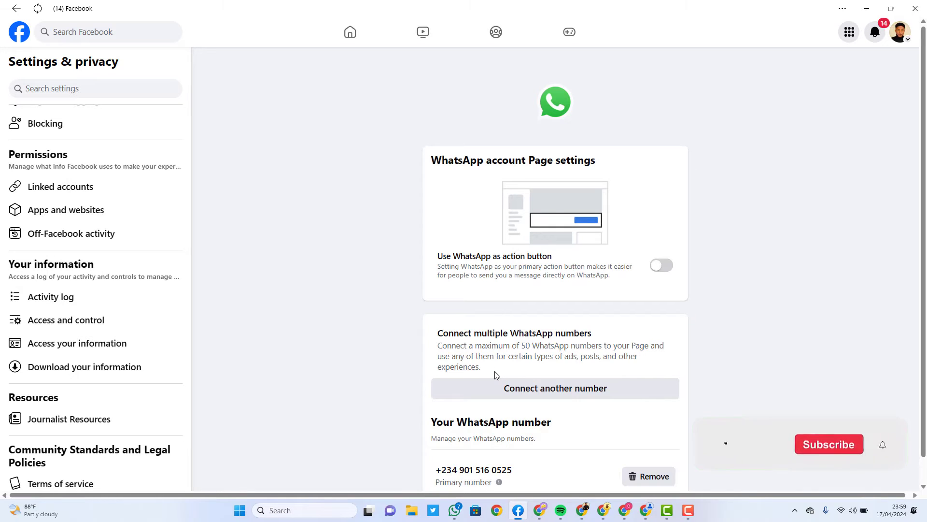
scroll(497, 260, down, 1)
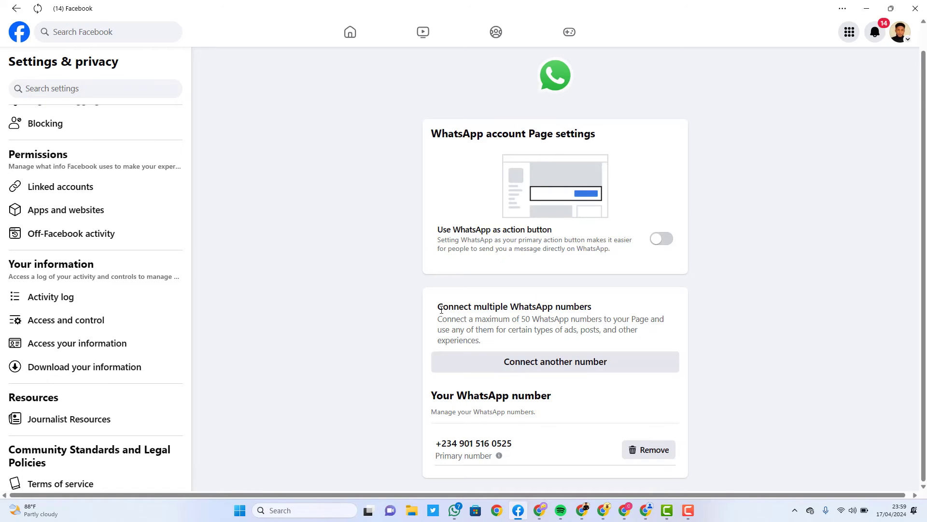
drag(440, 305, 601, 309)
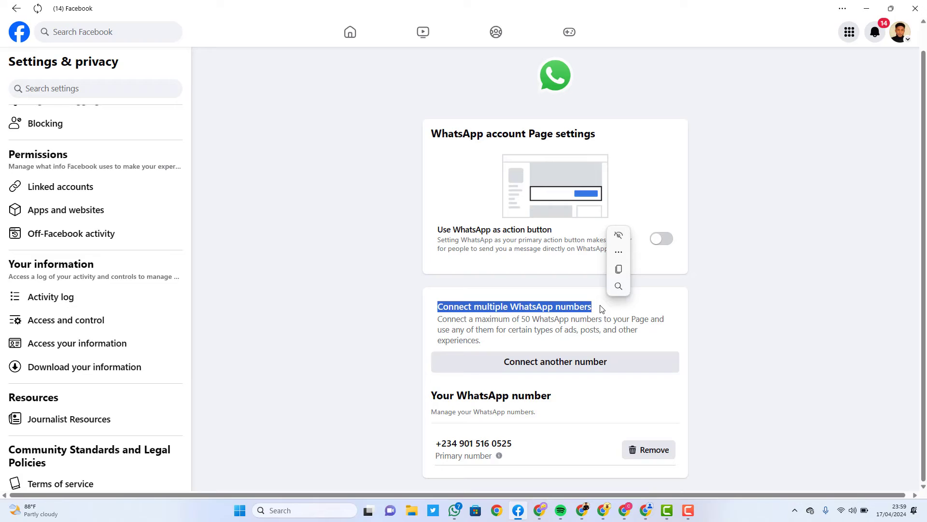
click(440, 323)
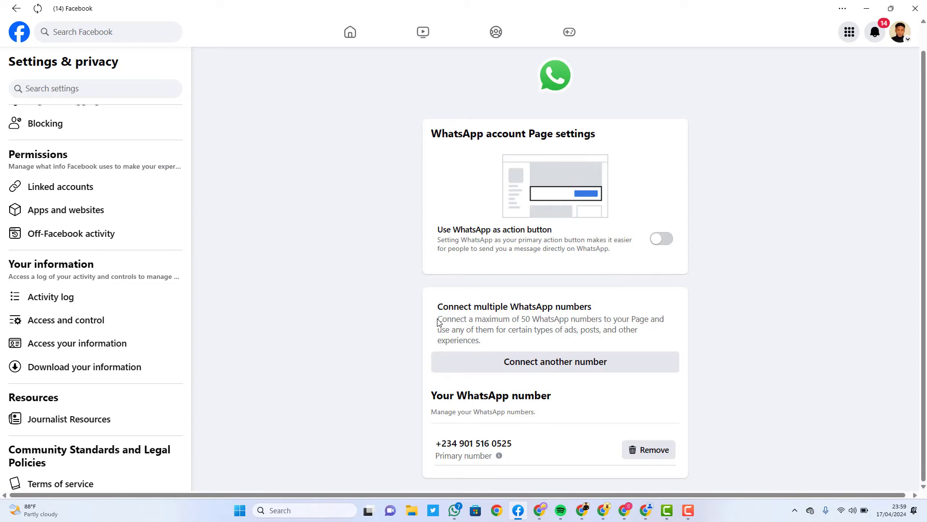
drag(438, 319, 662, 336)
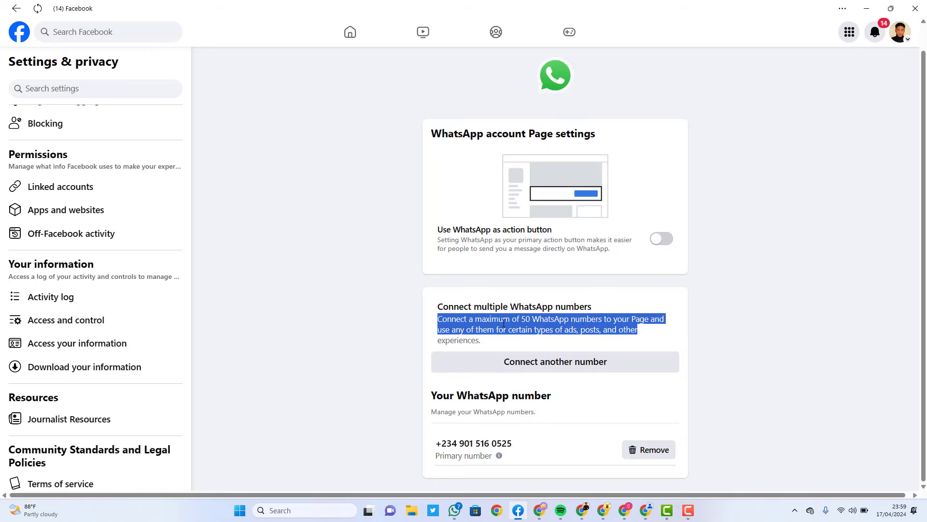
click(480, 328)
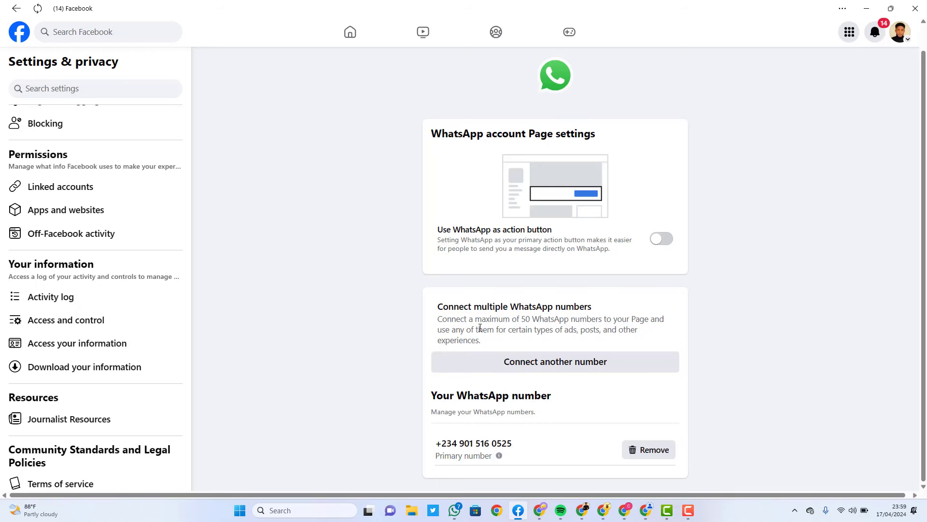
click(536, 362)
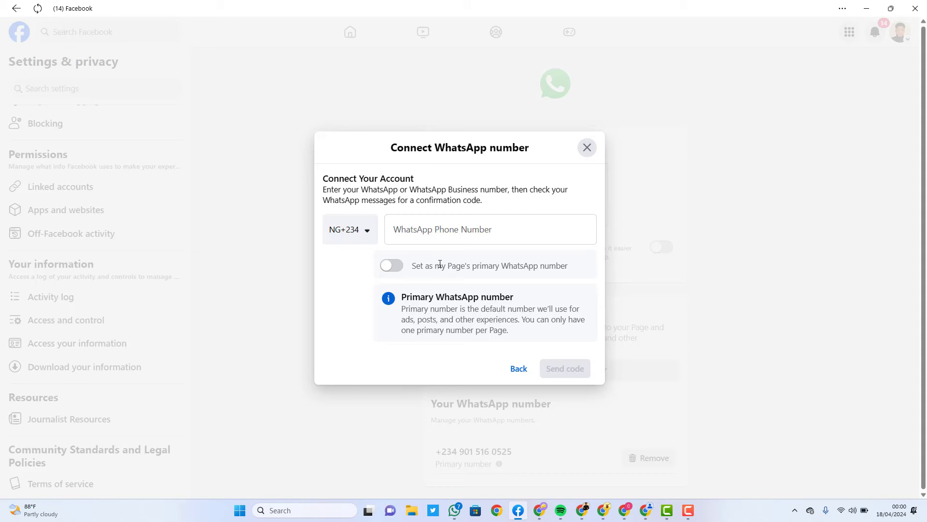
click(588, 148)
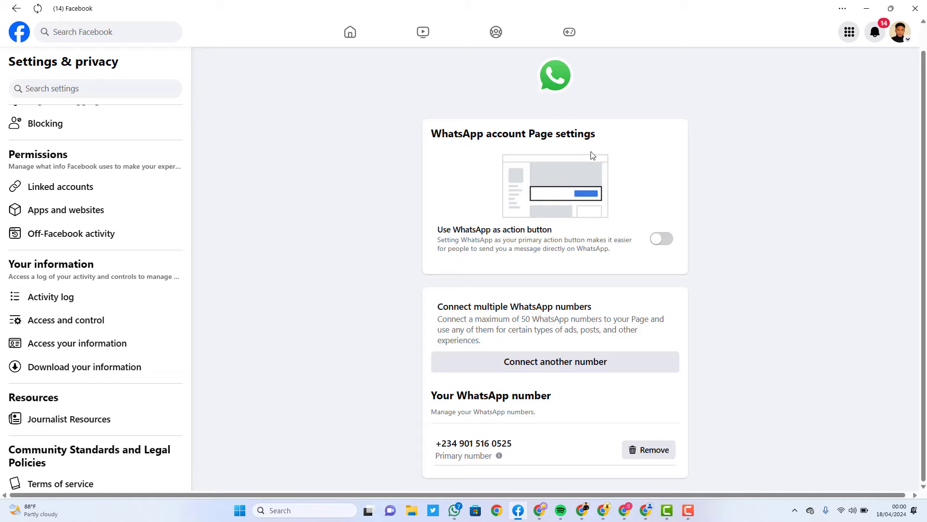